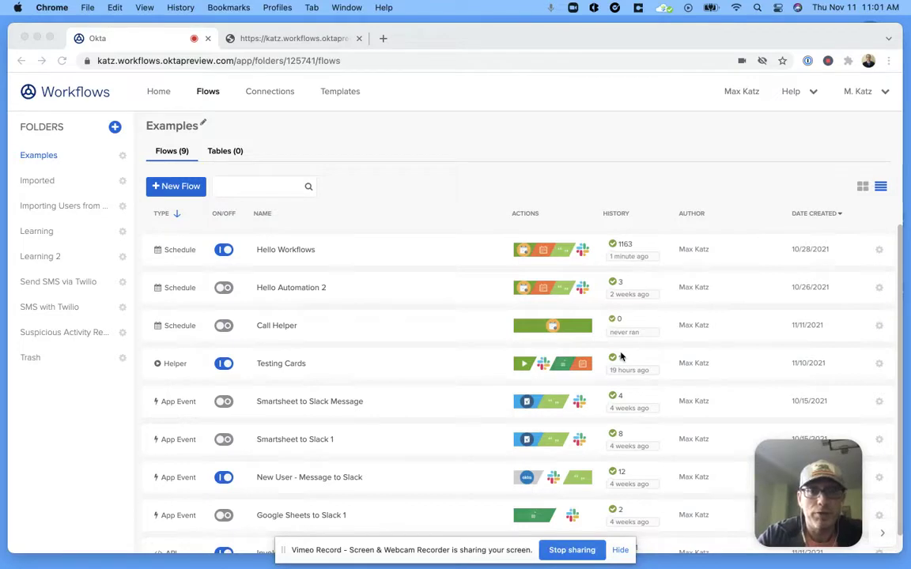
- Open the Hello Workflows flow from the Examples folder list
click(621, 550)
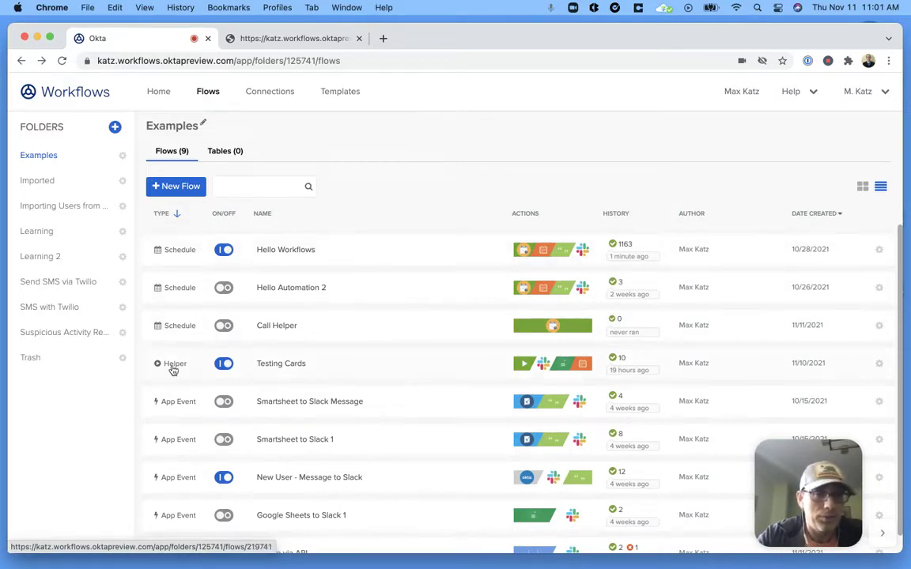
scroll(172, 370, down, 1)
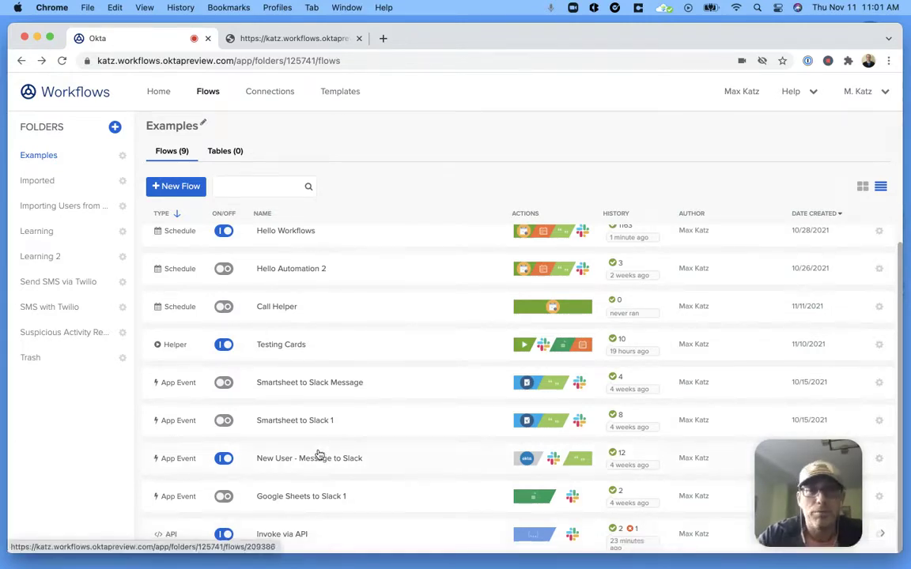
scroll(319, 455, up, 1)
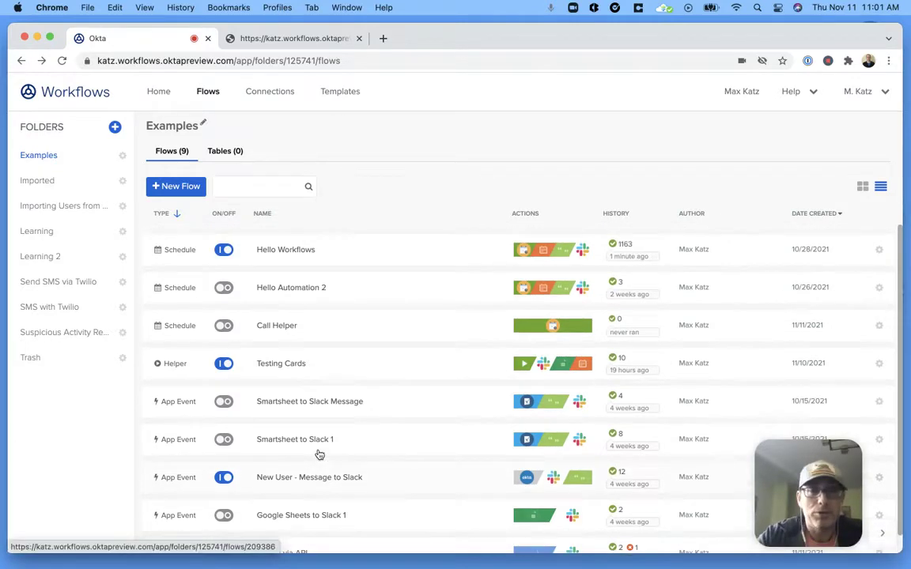
click(293, 253)
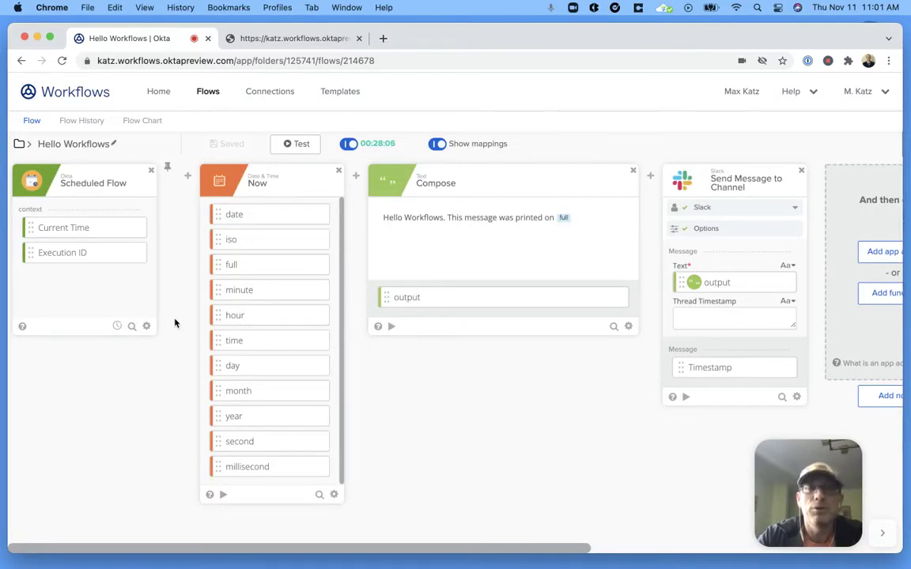
- Review its every-30-minutes schedule and advanced options, closing the dialog without changes
mouse_move(117, 328)
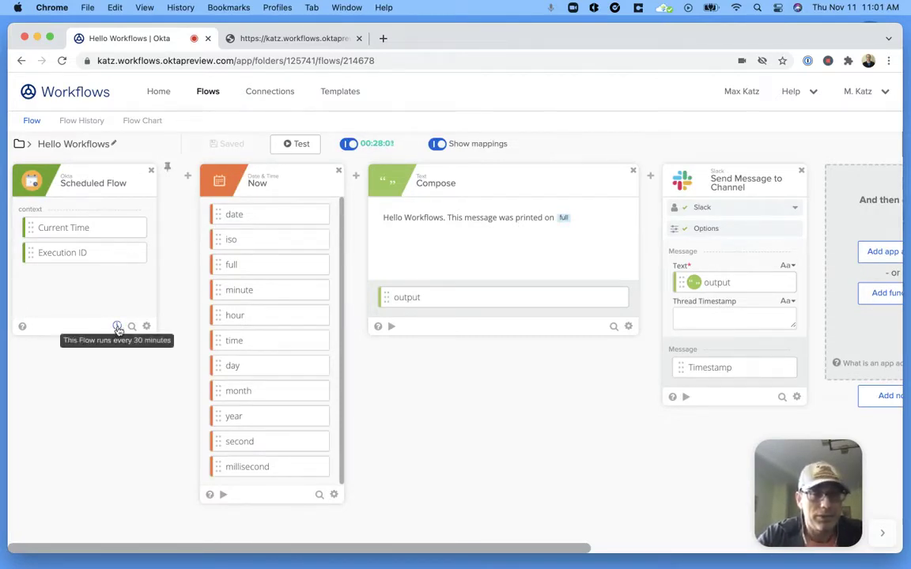
click(117, 326)
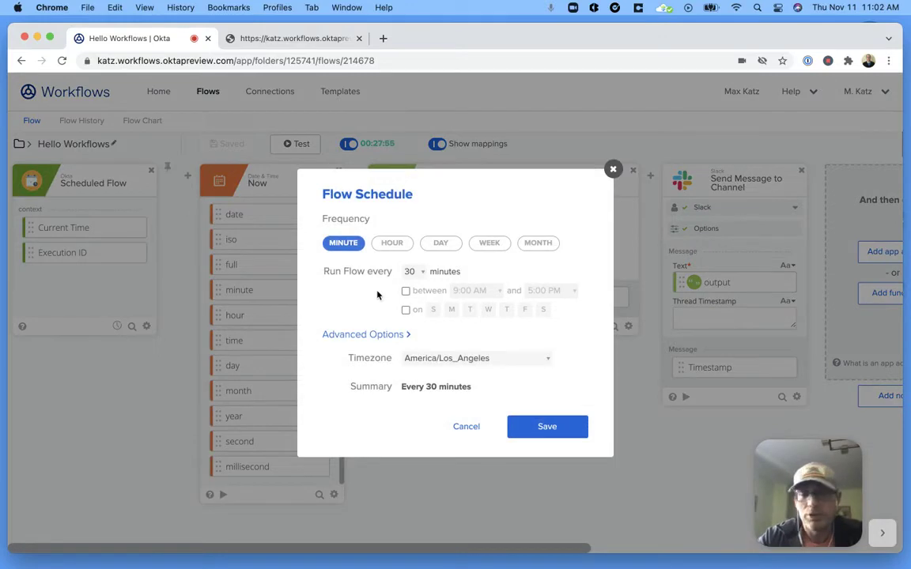
click(418, 272)
click(330, 276)
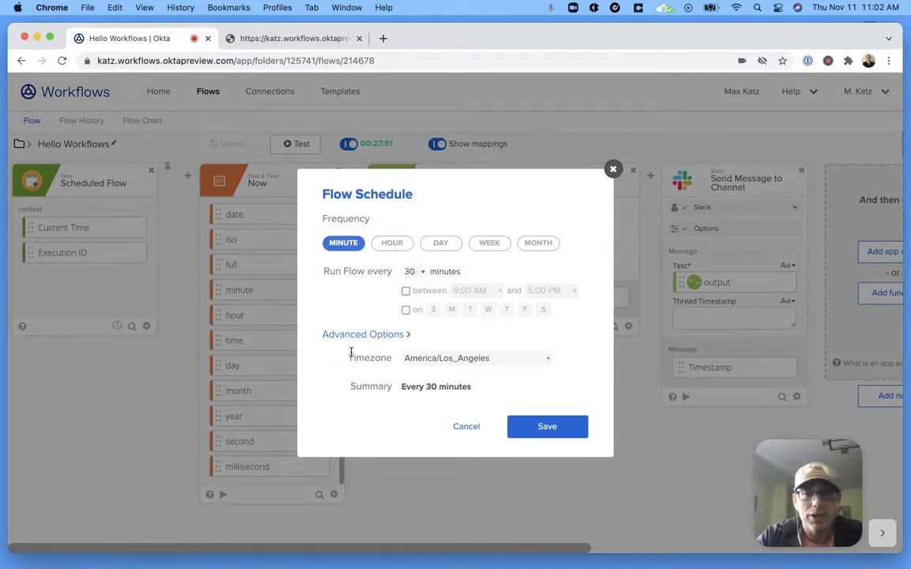
click(378, 336)
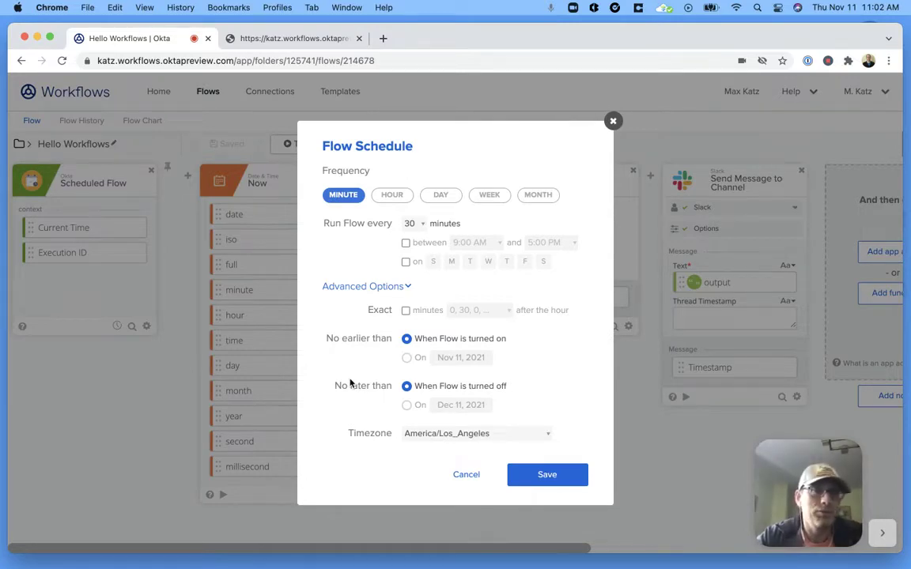
click(613, 121)
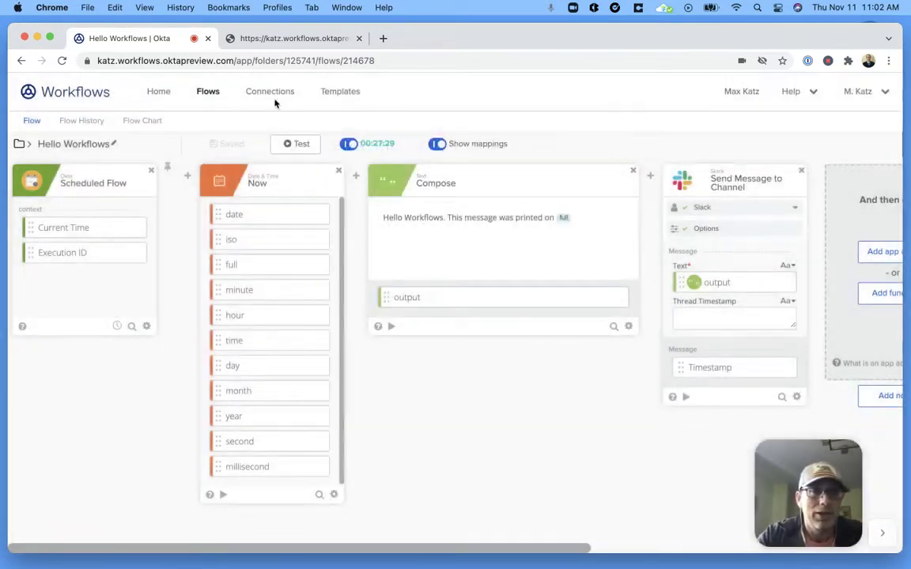
- Return to the flows list and open the Testing Cards helper flow to view its text1 and text2 inputs
click(198, 90)
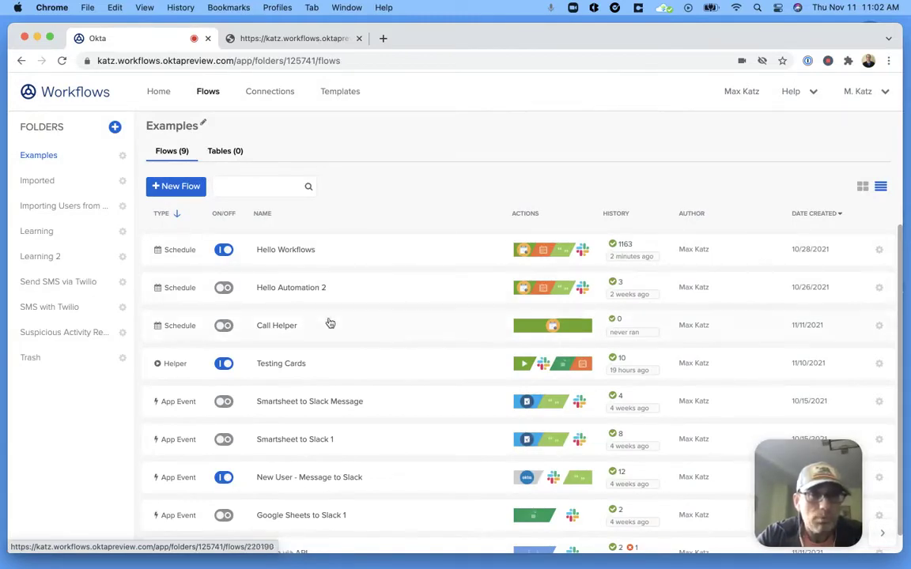
click(180, 364)
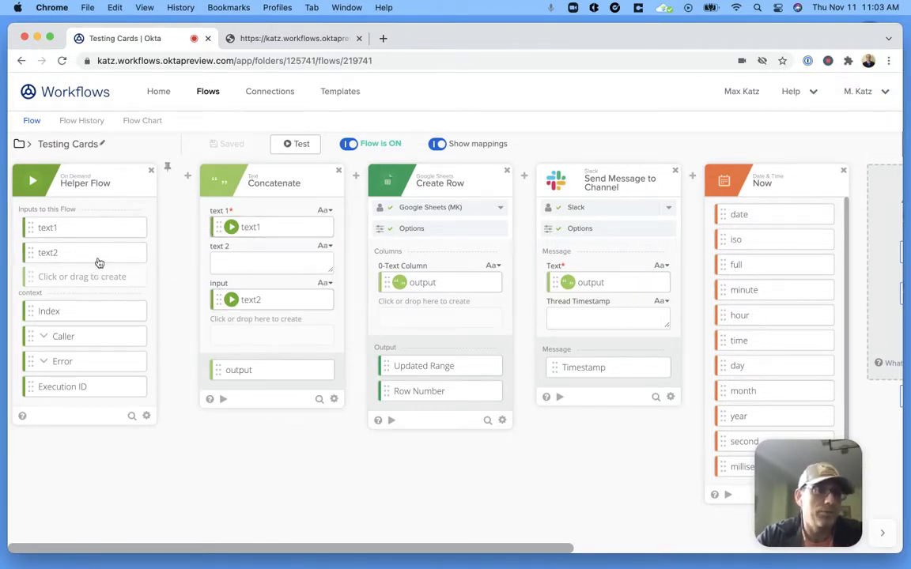
- Go back to the Examples list and open the Call Helper flow
click(208, 91)
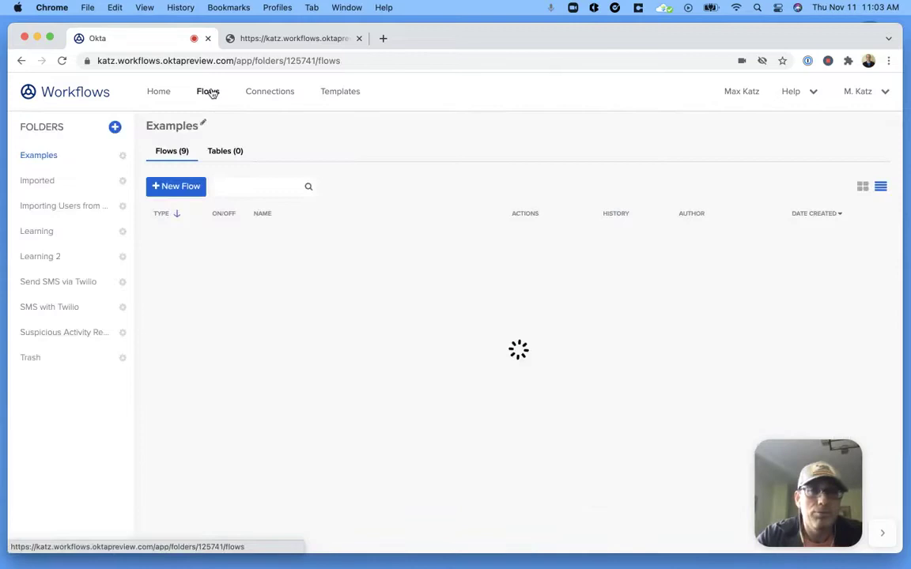
scroll(372, 271, down, 1)
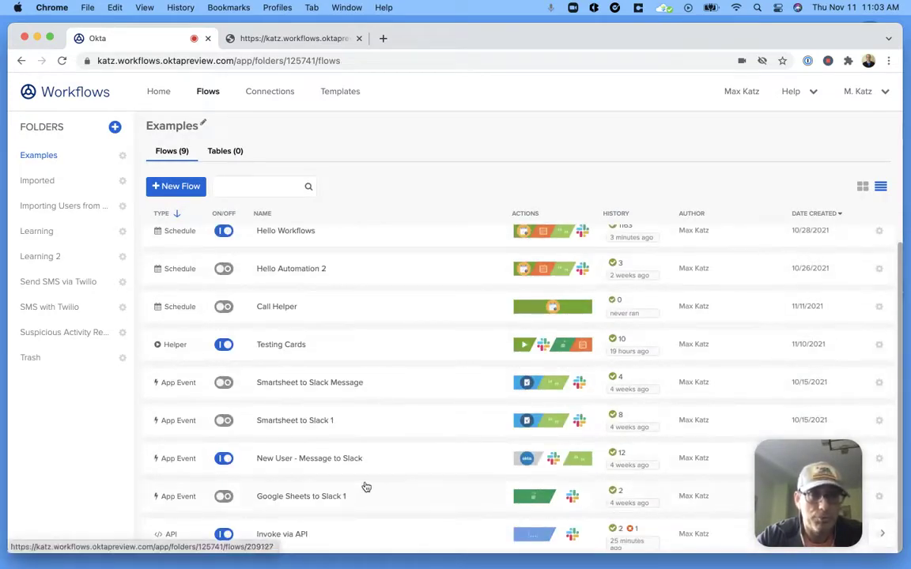
click(274, 309)
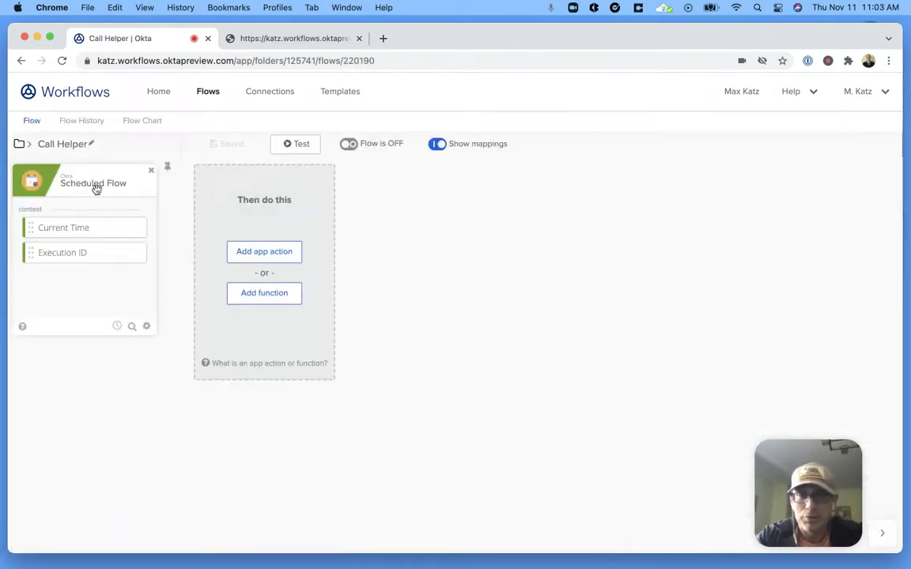
- Add a Flow Control Call Flow card running Testing Cards, save the flow, and return to the list
click(264, 293)
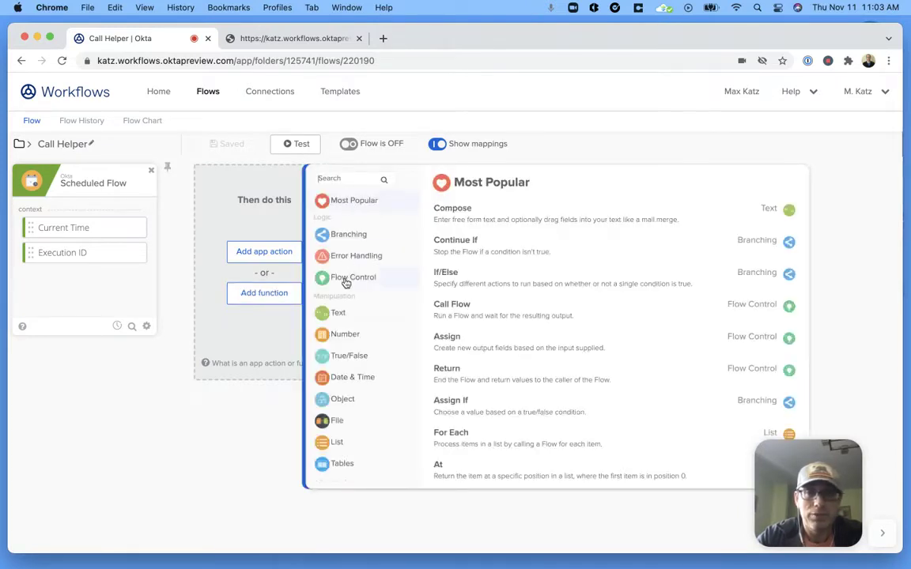
click(346, 277)
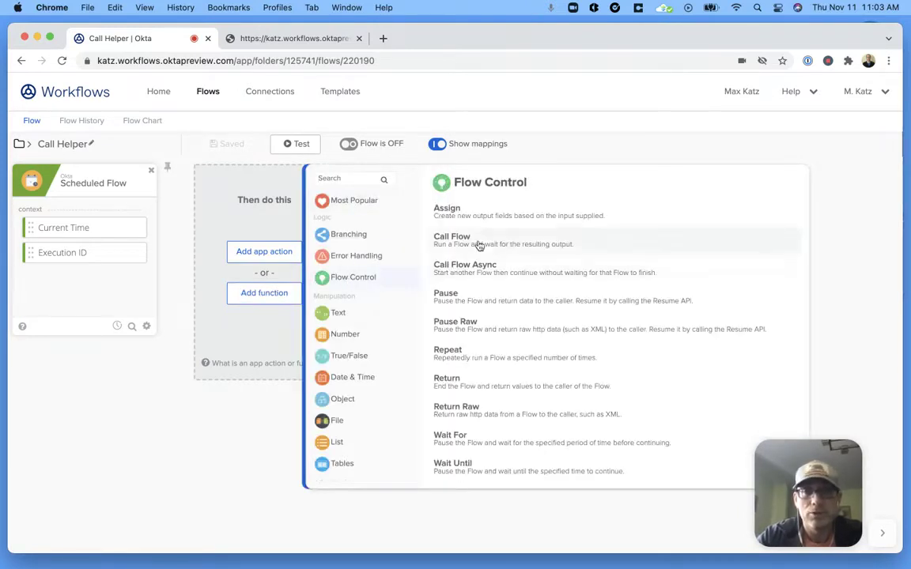
click(477, 244)
click(272, 241)
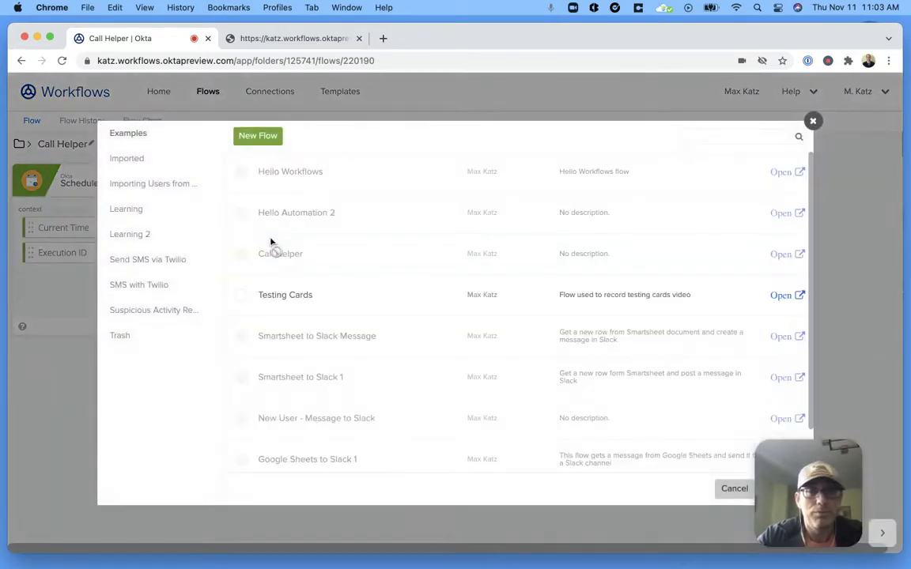
click(240, 295)
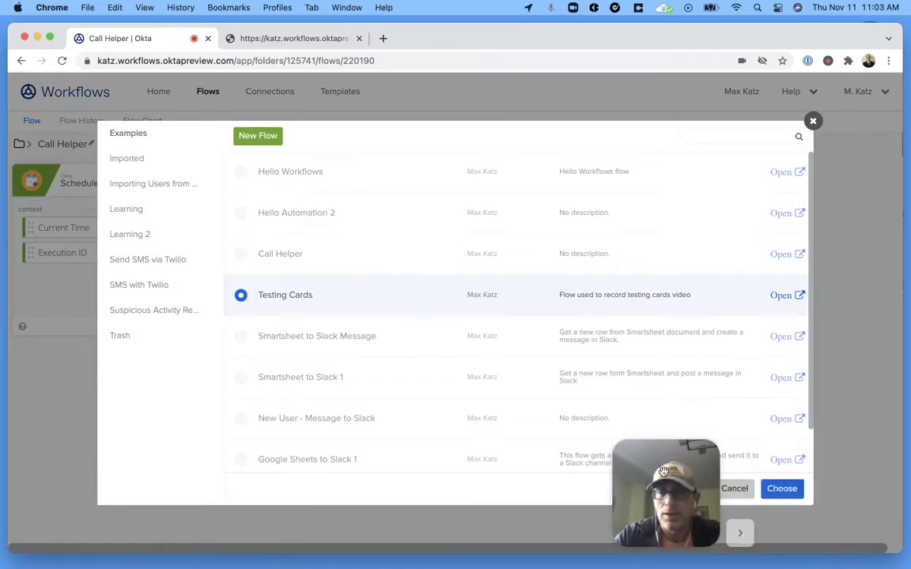
click(782, 489)
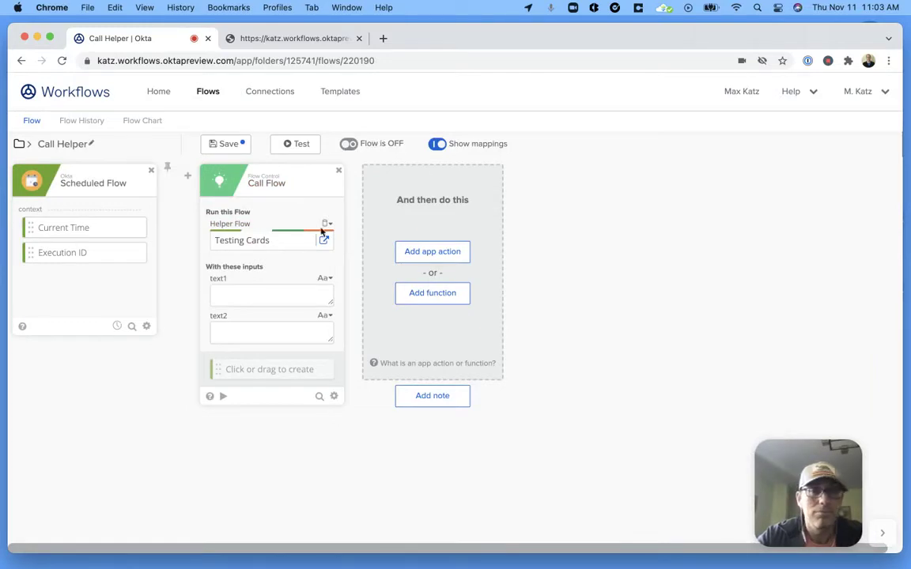
click(225, 146)
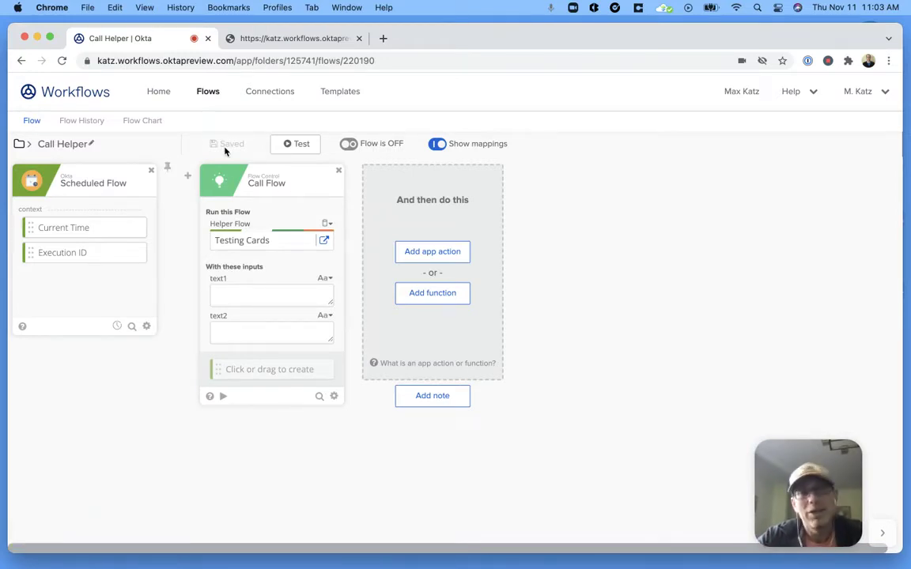
click(206, 92)
- Review the New User - Message to Slack app event flow, then go back to the Examples list
scroll(368, 306, down, 1)
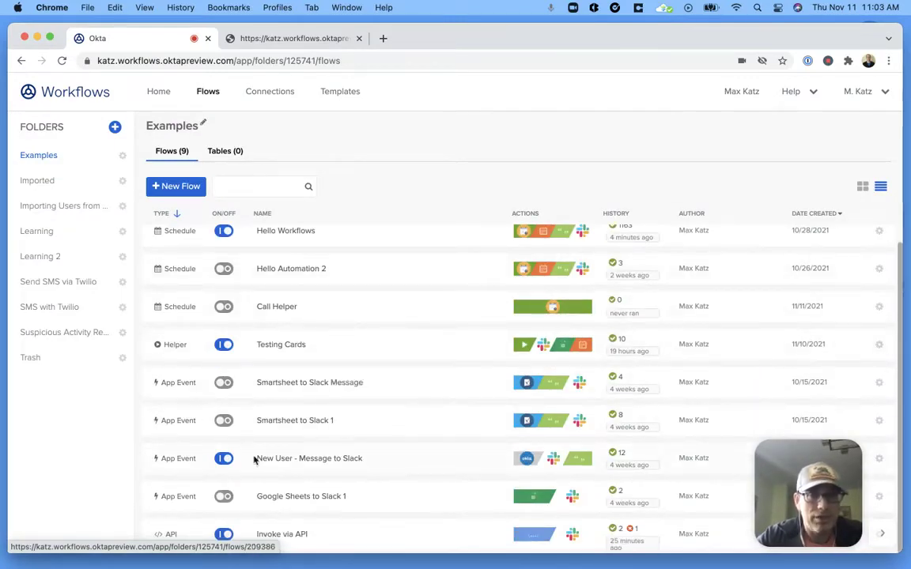
click(308, 460)
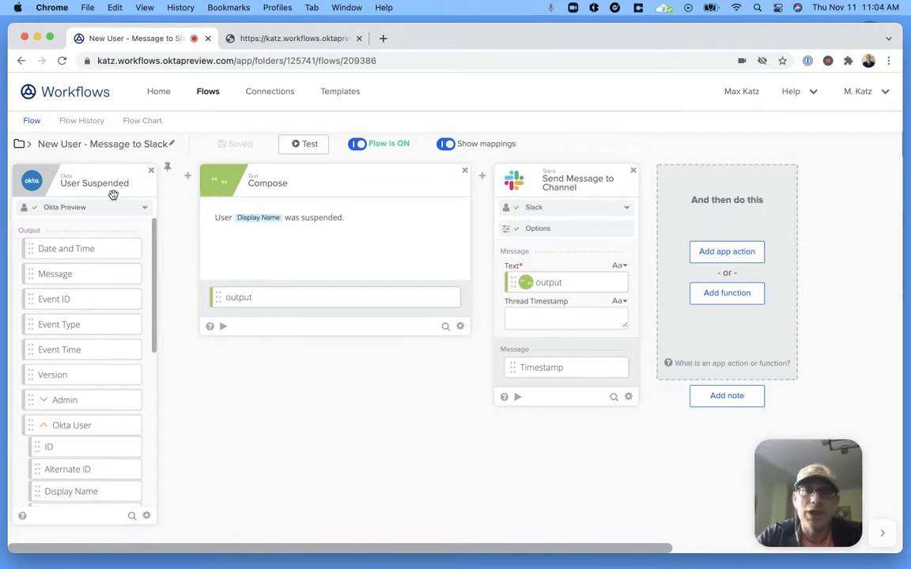
click(209, 92)
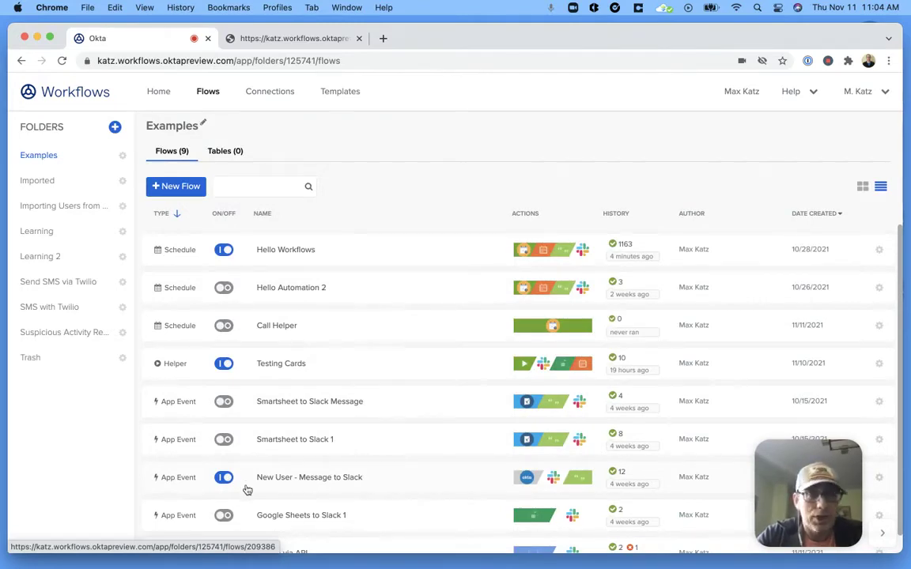
click(282, 485)
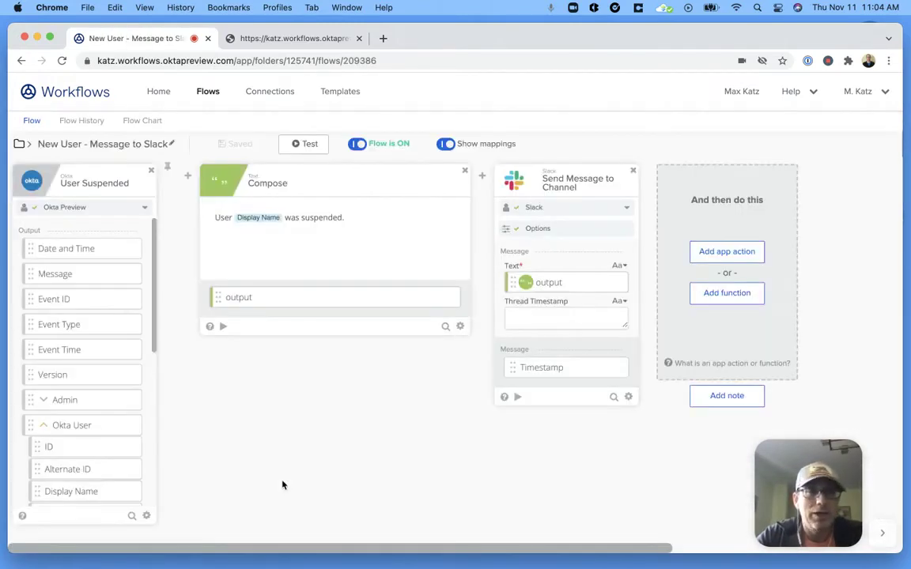
scroll(323, 389, left, 5)
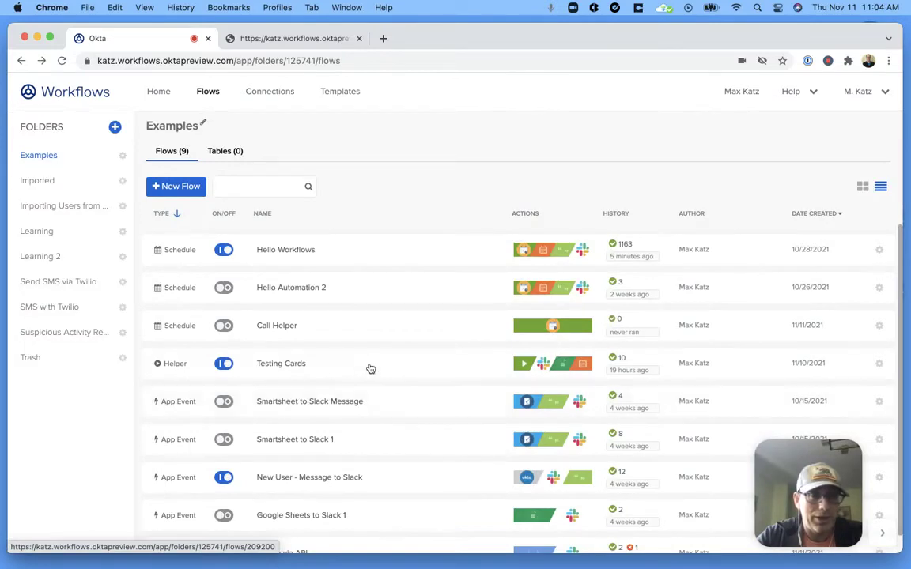
scroll(371, 368, down, 1)
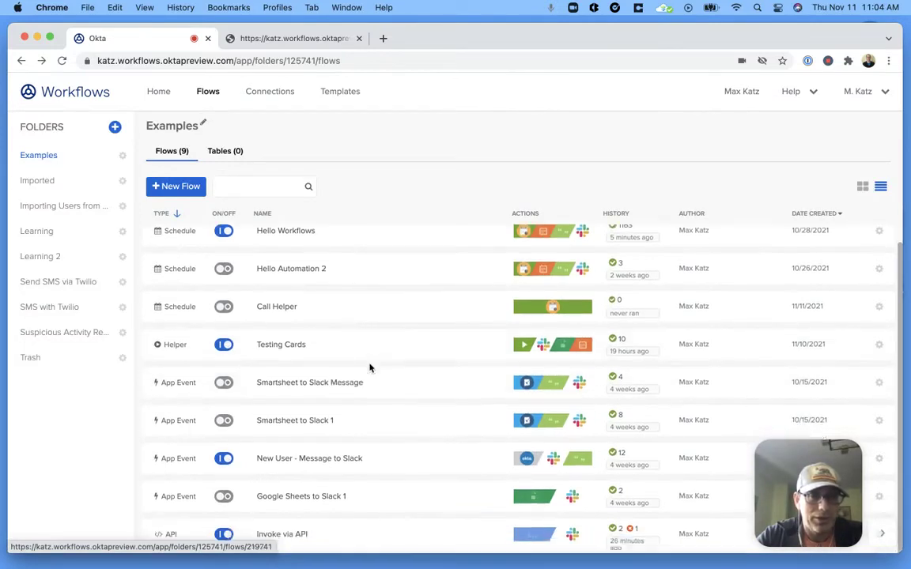
click(167, 185)
click(88, 260)
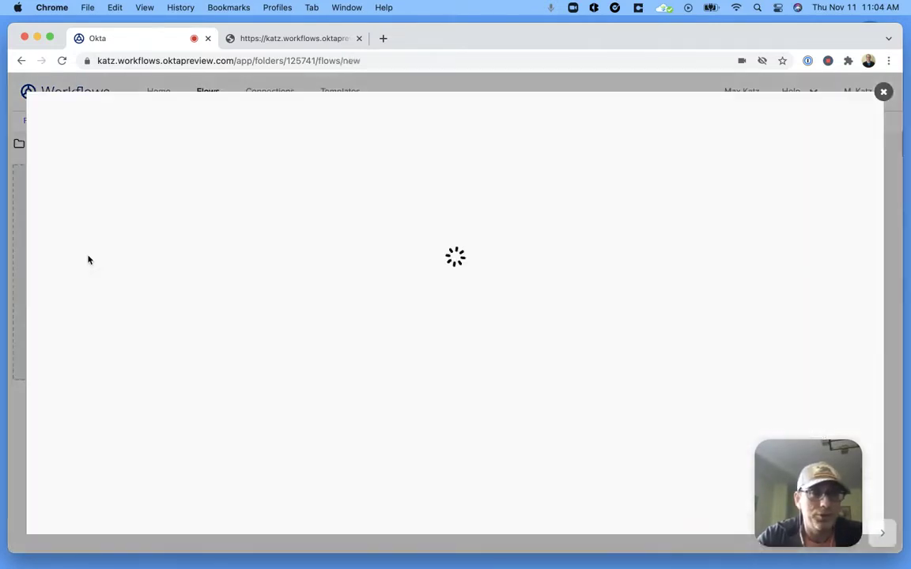
scroll(425, 295, down, 2)
scroll(425, 295, down, 2)
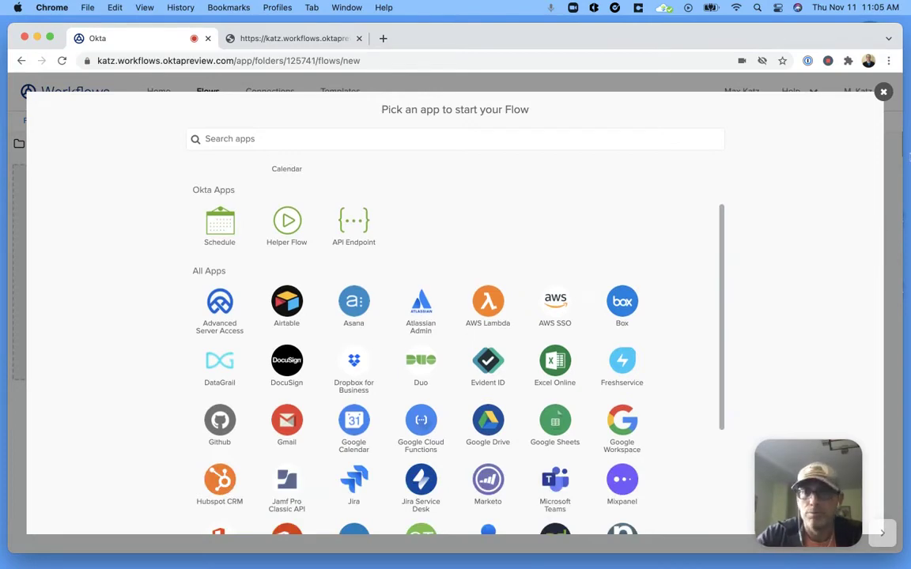
click(797, 89)
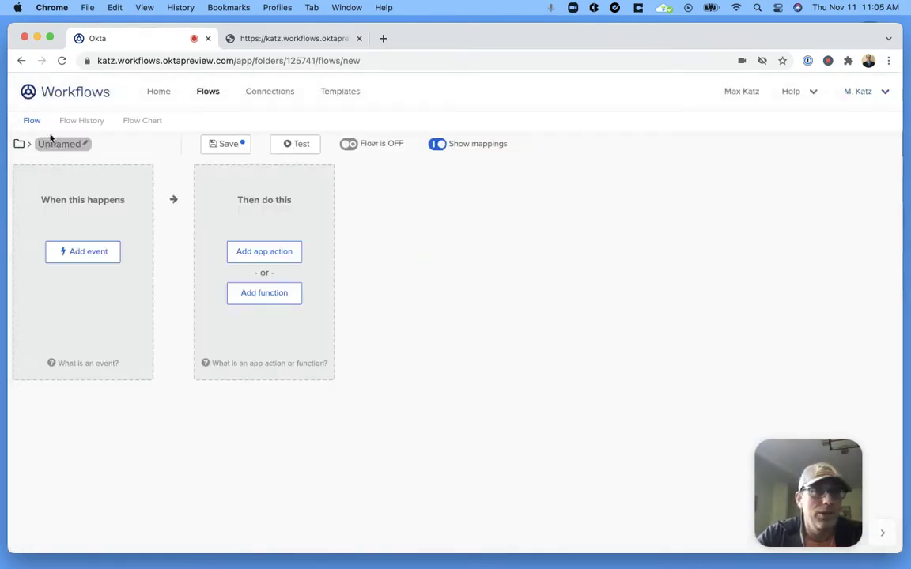
click(210, 92)
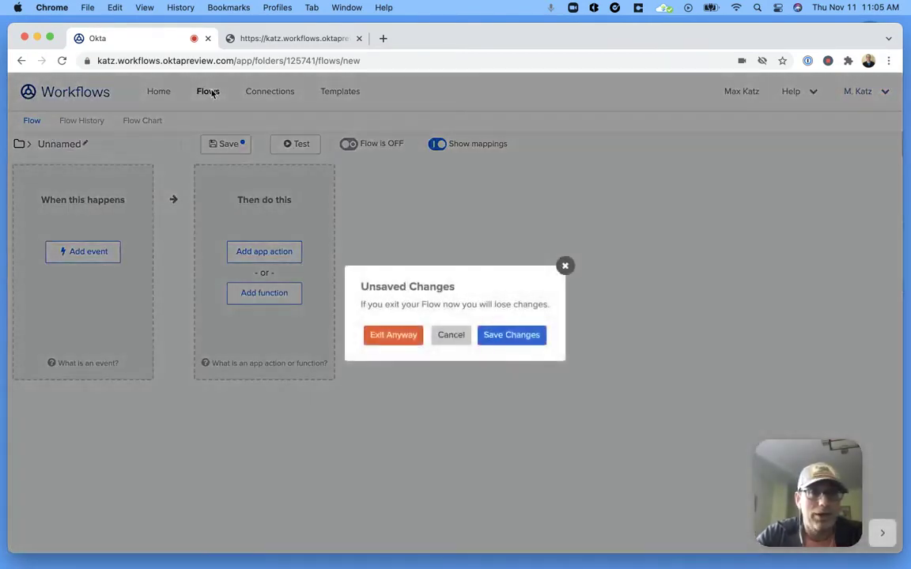
click(392, 335)
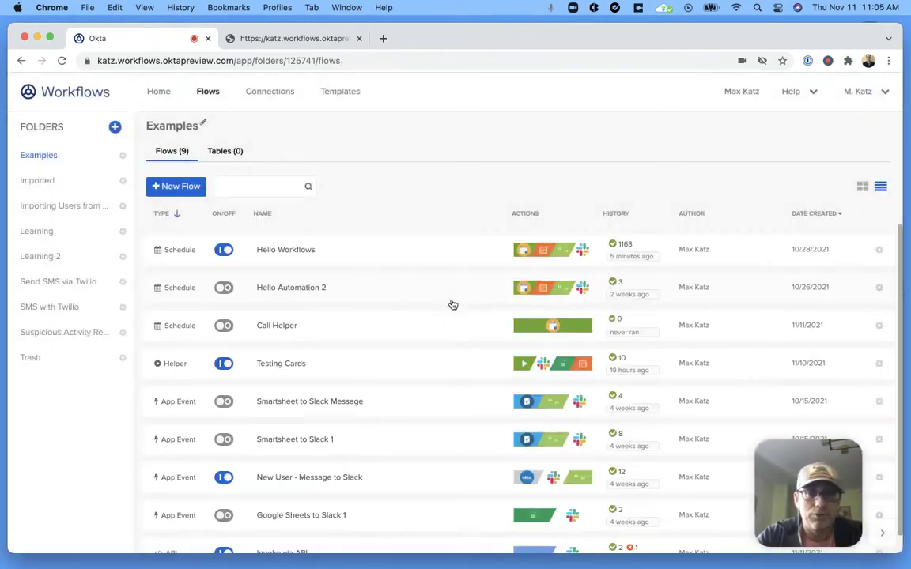
scroll(452, 305, down, 1)
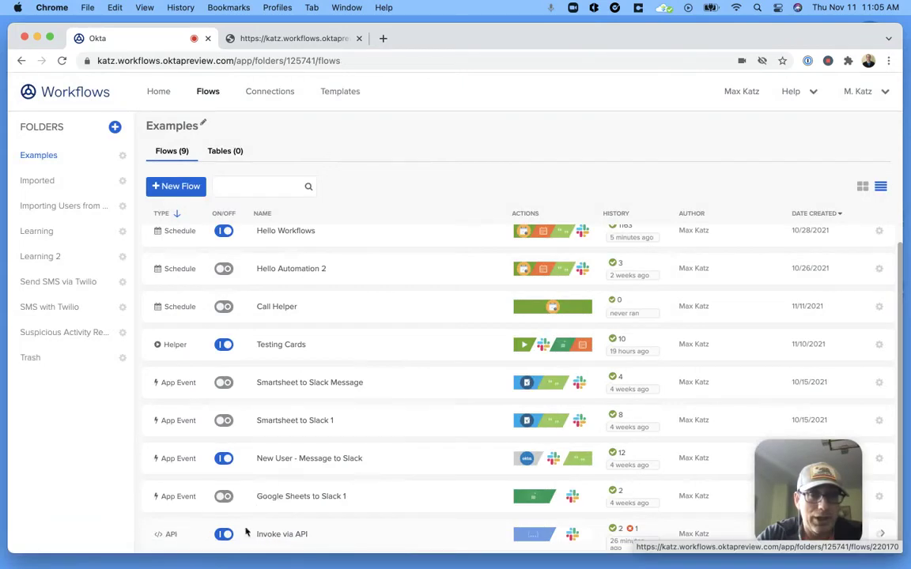
- Open Invoke via API and display its API Endpoint Settings with the Invoke URL
click(273, 533)
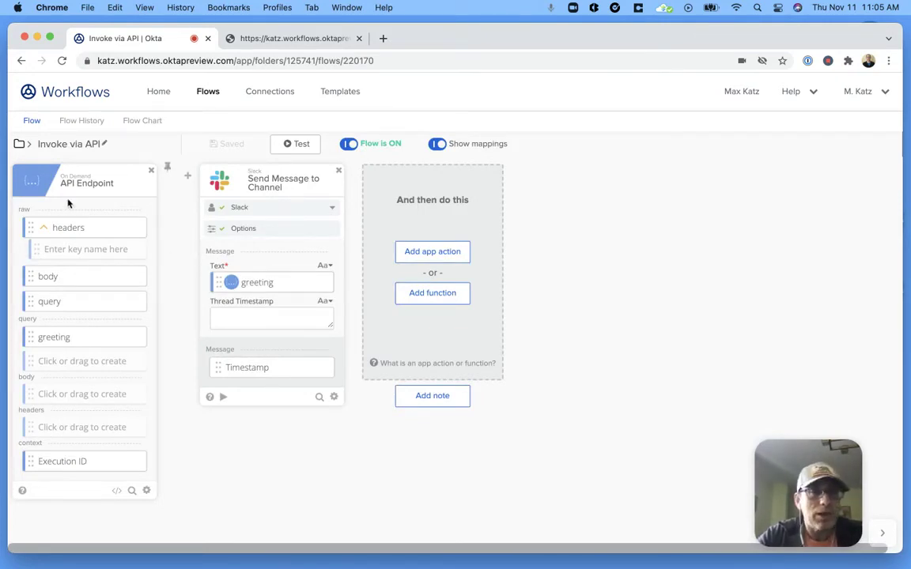
click(117, 491)
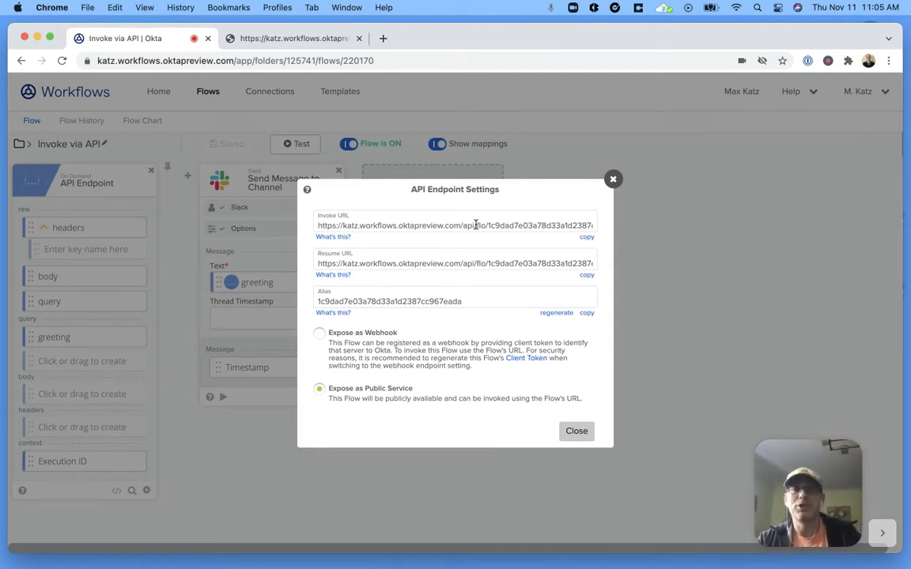
- Call the Invoke URL with greeting 'hi there!' and confirm it posts in Slack's #workflows-test
click(577, 432)
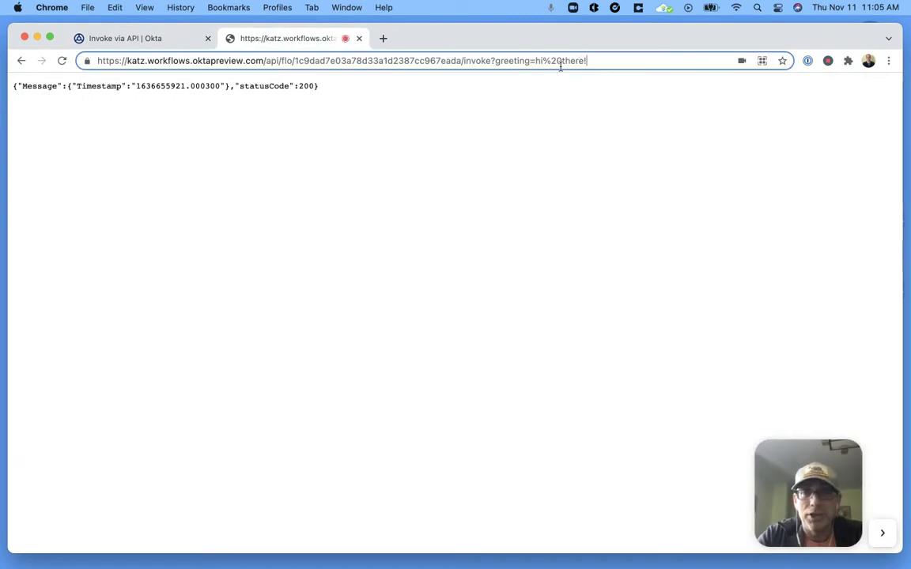
key(Return)
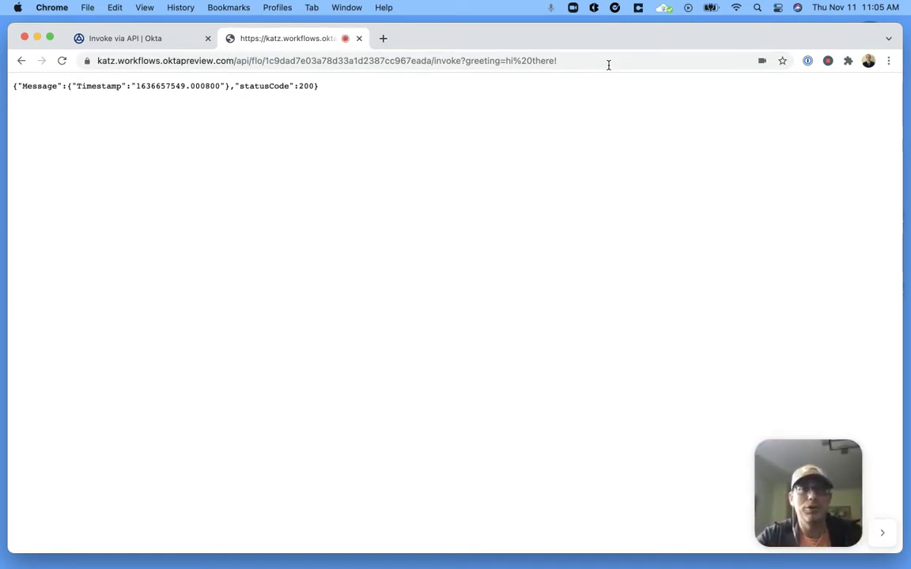
click(178, 44)
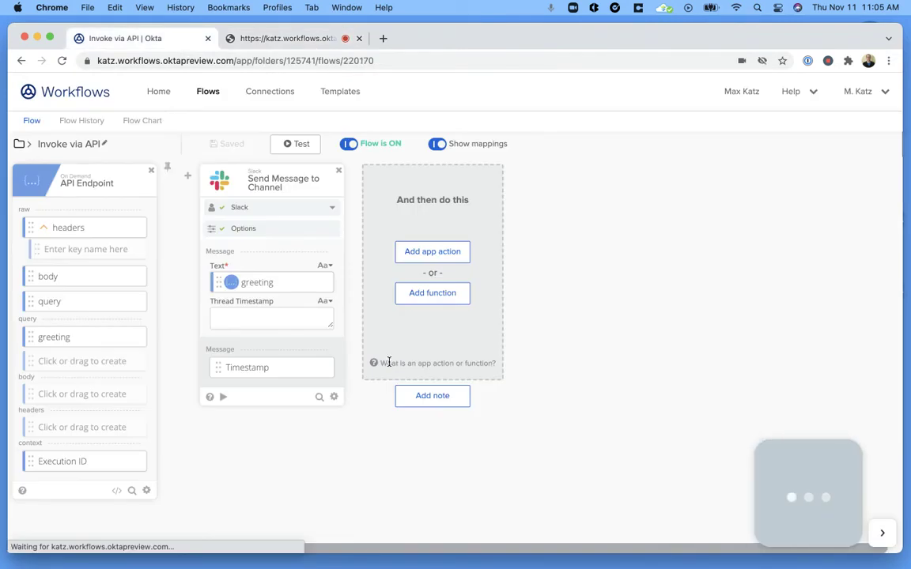
key(ctrl+Up)
click(620, 199)
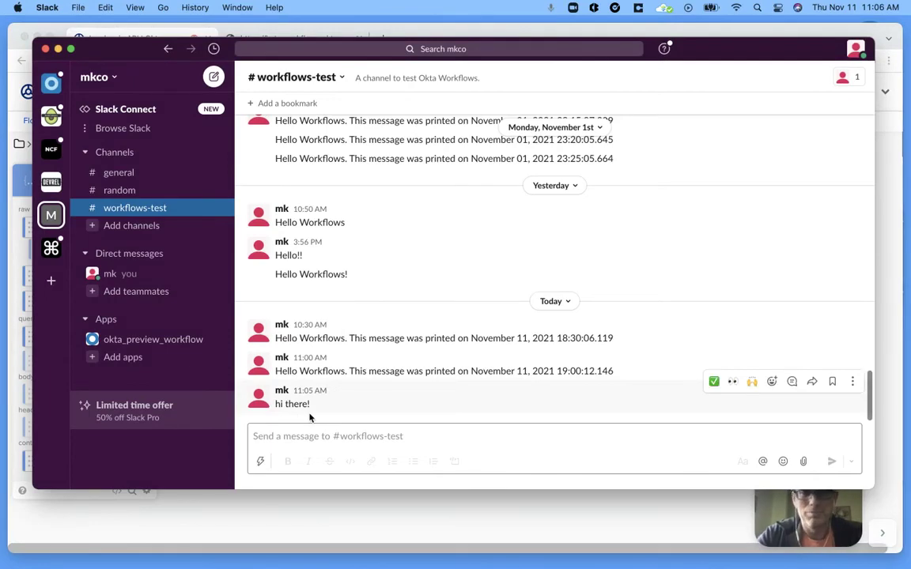
click(299, 519)
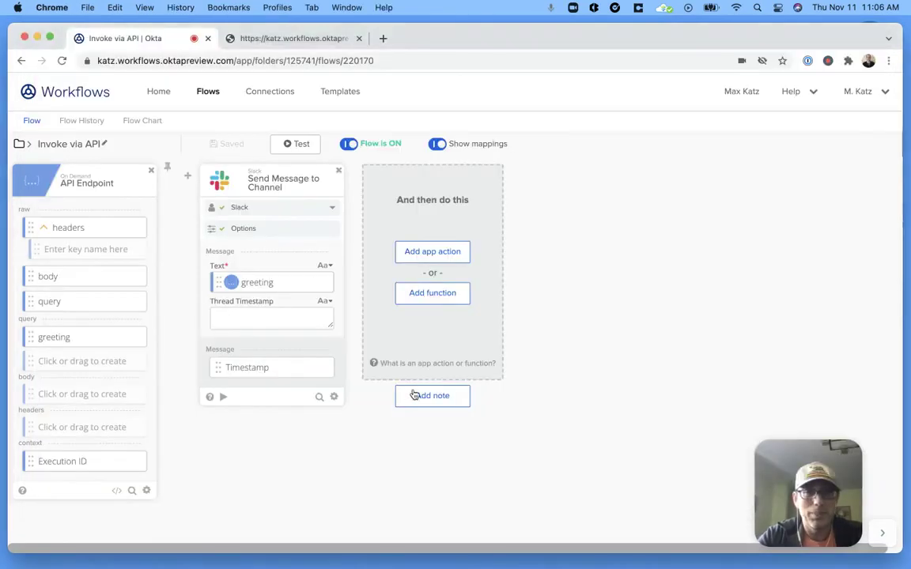
- Return to the Examples flows list and sort it by Type with Schedule flows first
click(208, 94)
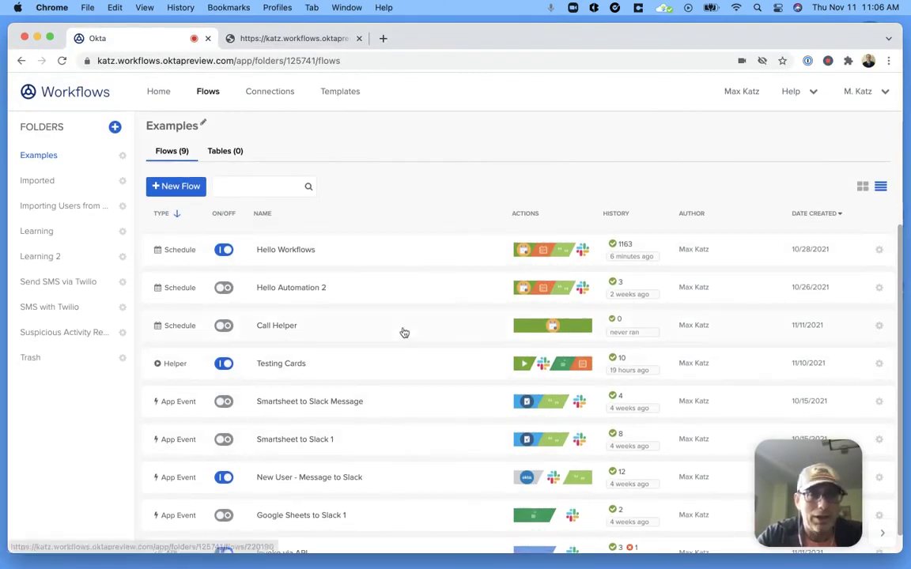
scroll(388, 350, down, 1)
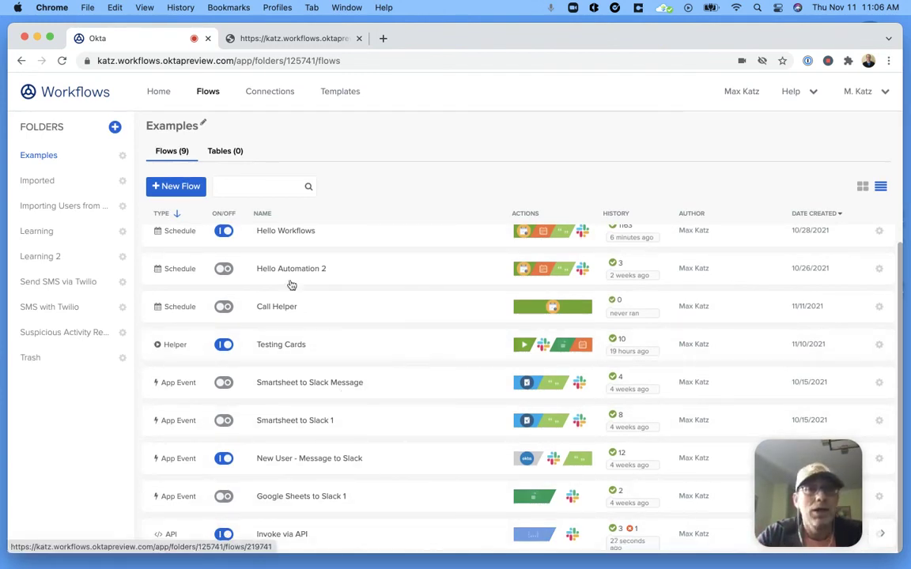
click(171, 219)
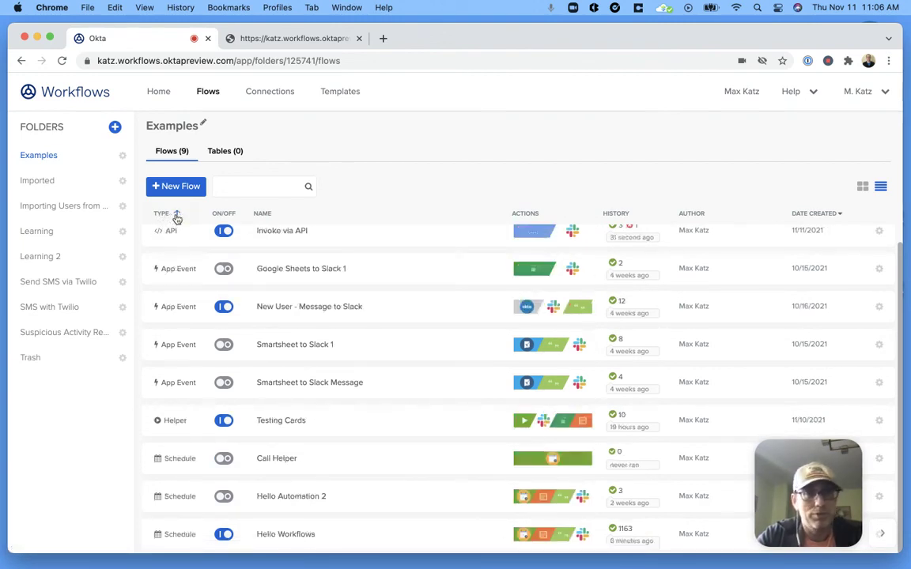
click(177, 219)
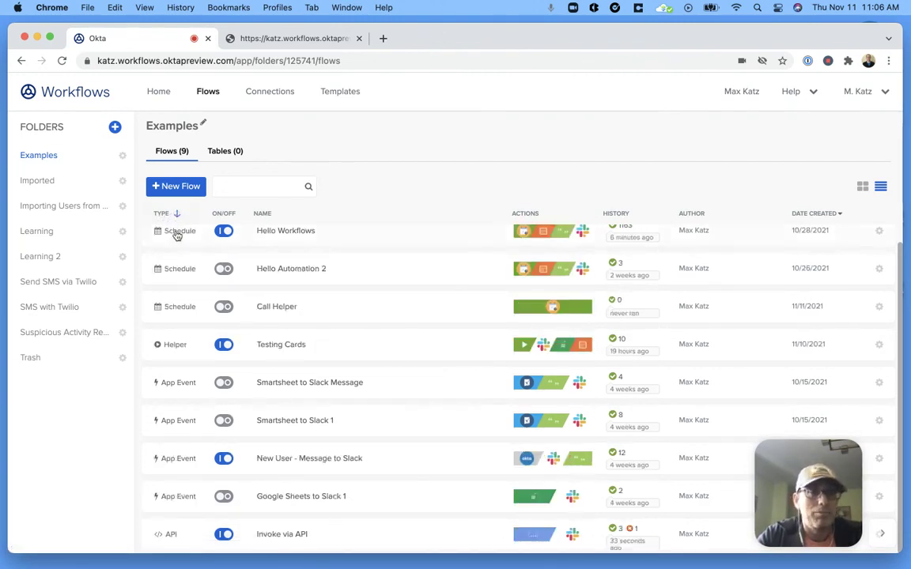